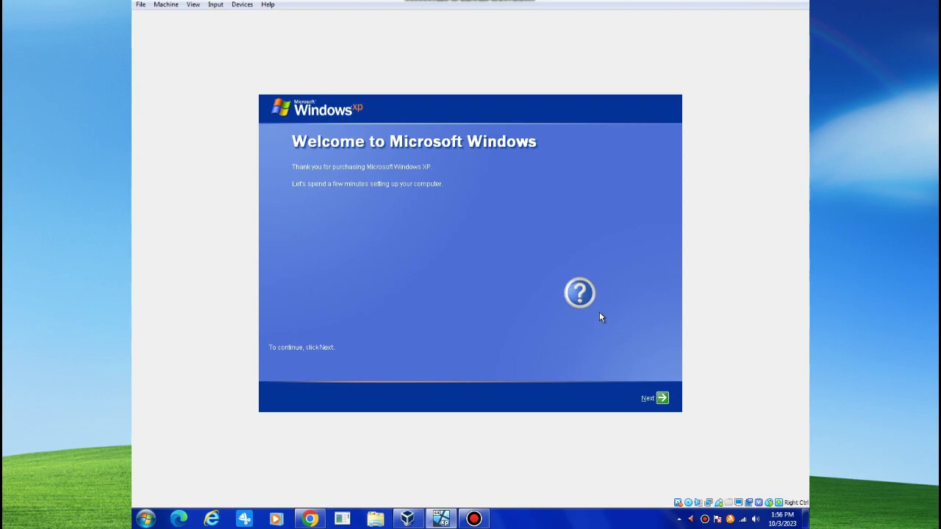
Ask the setup assistant to explain this process and what should be done next
{"action": "left_click", "coordinate": [581, 296]}
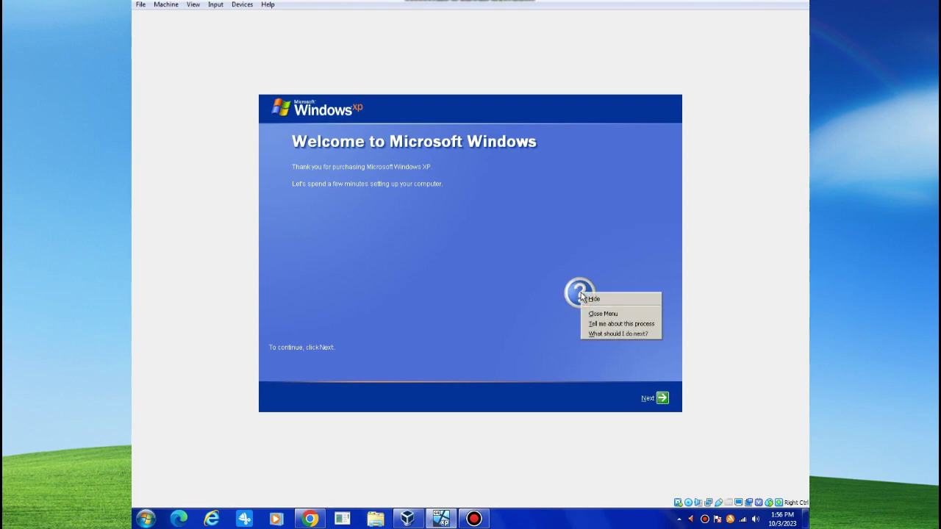
{"action": "left_click", "coordinate": [577, 291]}
{"action": "left_click", "coordinate": [570, 292]}
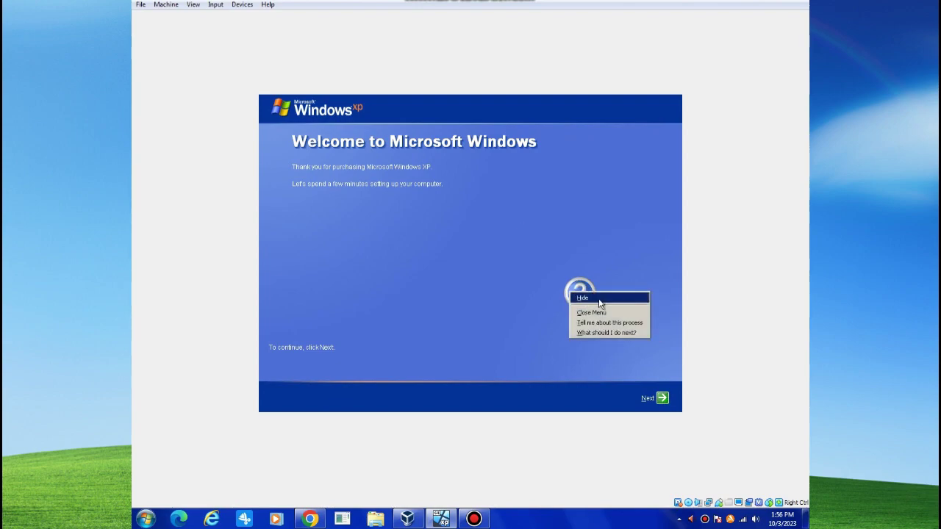
{"action": "left_click", "coordinate": [599, 323]}
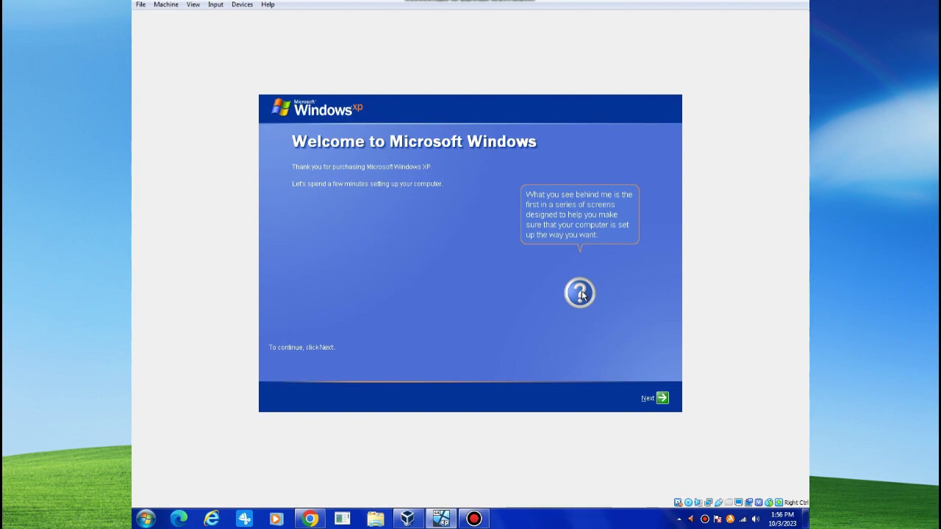
{"action": "left_click", "coordinate": [580, 294]}
{"action": "left_click", "coordinate": [600, 336]}
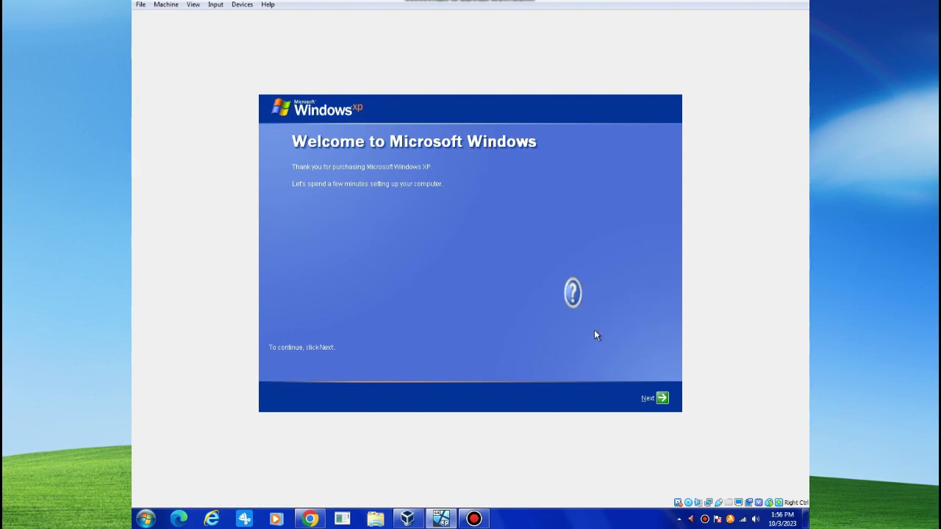
{"action": "left_click", "coordinate": [638, 353]}
{"action": "left_click", "coordinate": [611, 390]}
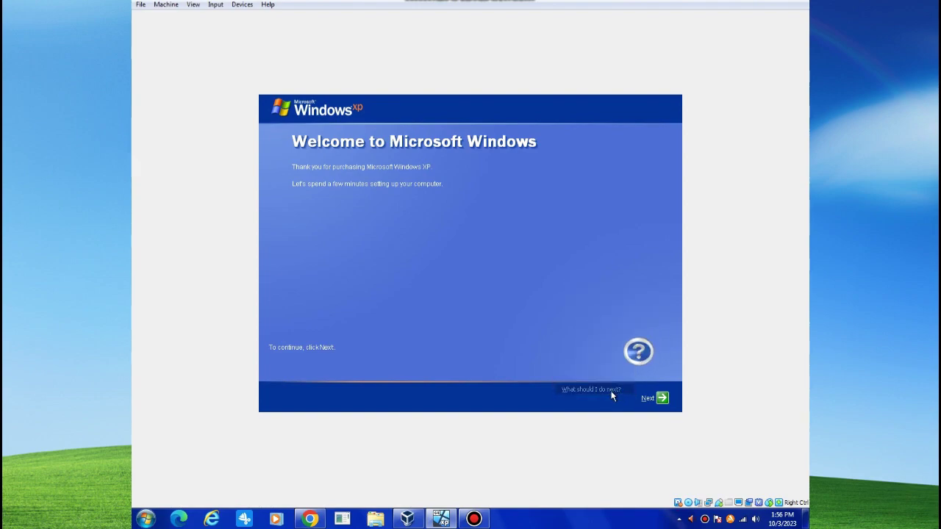
{"action": "left_click", "coordinate": [645, 356]}
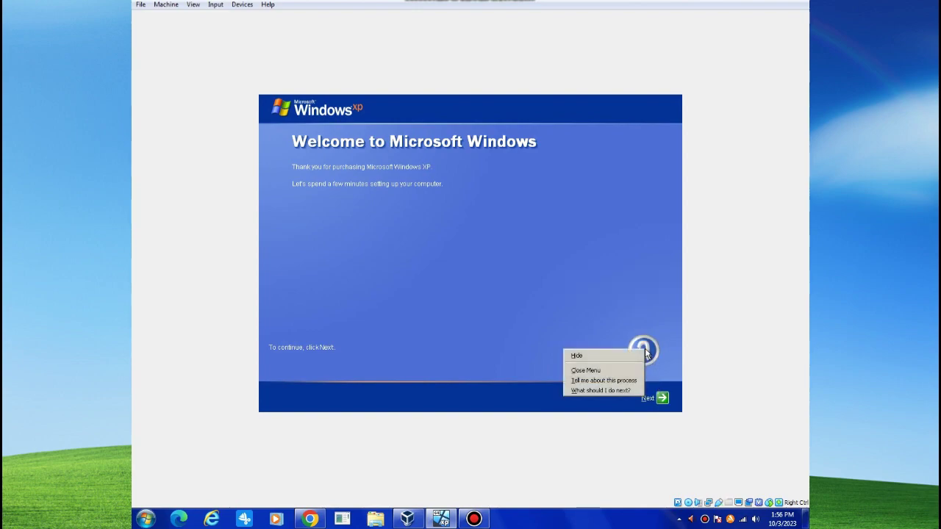
{"action": "left_click", "coordinate": [617, 380]}
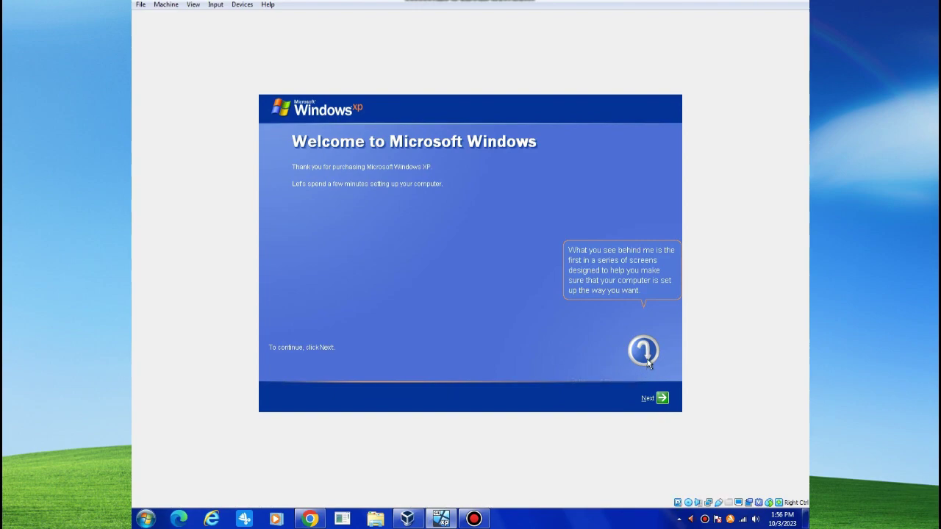
{"action": "left_click", "coordinate": [640, 363]}
{"action": "left_click", "coordinate": [613, 398]}
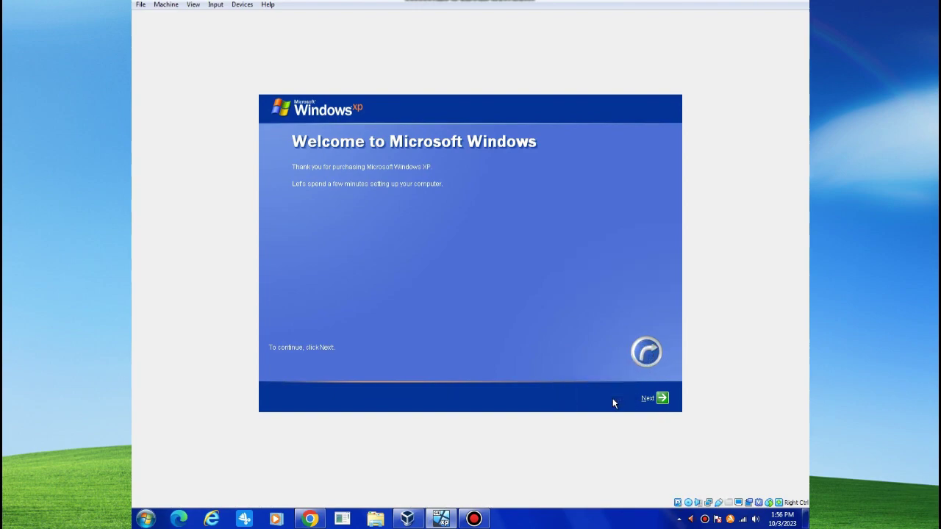
Continue past the welcome page and choose to help protect the PC by turning on Automatic Updates now
{"action": "left_click", "coordinate": [659, 398]}
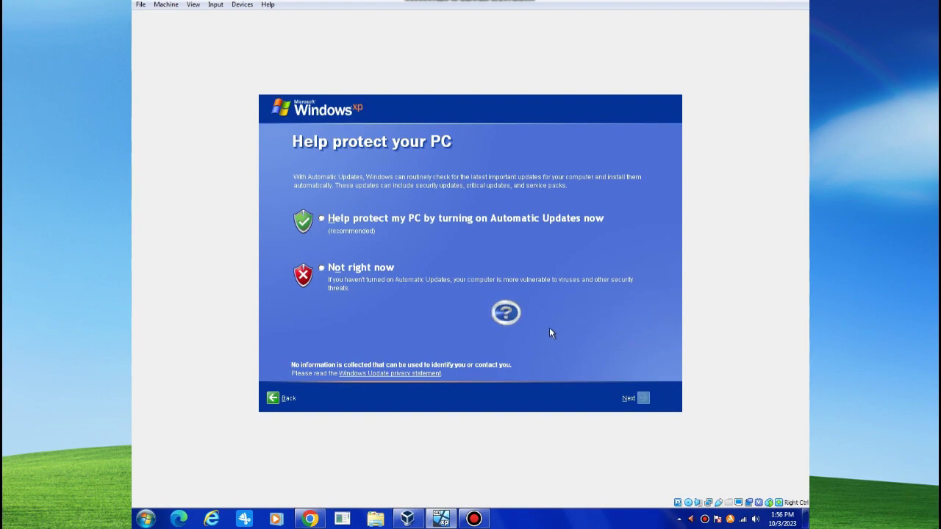
{"action": "left_click", "coordinate": [517, 319]}
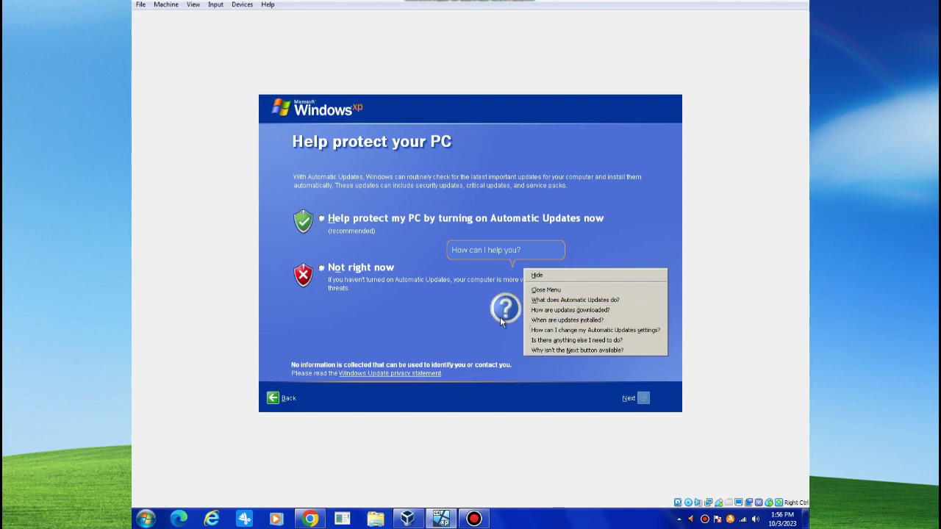
{"action": "left_click", "coordinate": [356, 234]}
{"action": "left_click", "coordinate": [355, 232]}
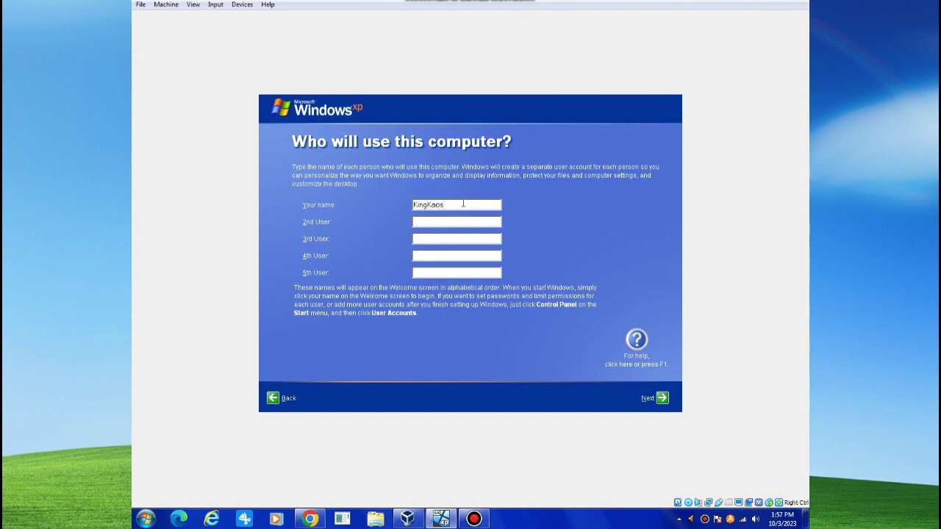
Enter the first user's name for the computer and continue to the final setup page
{"action": "type", "text": "kn"}
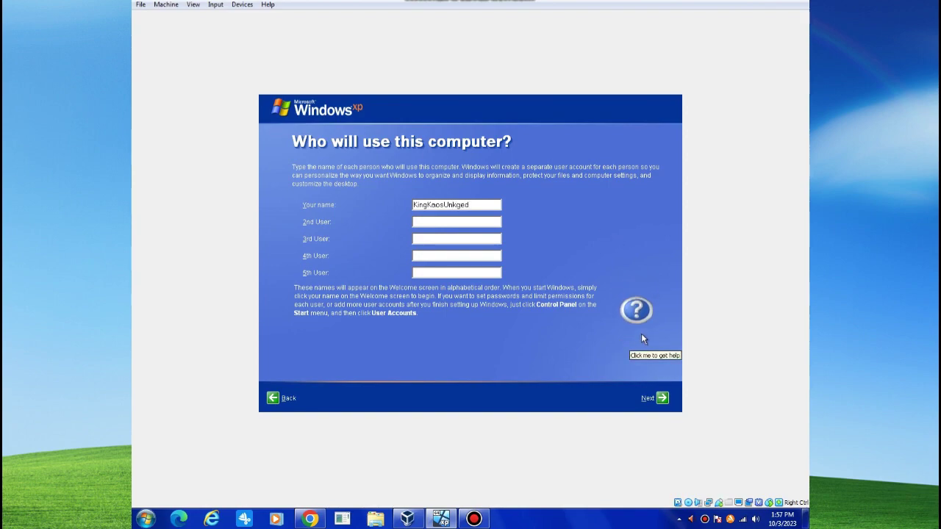
{"action": "left_click", "coordinate": [637, 312]}
{"action": "left_click", "coordinate": [609, 376]}
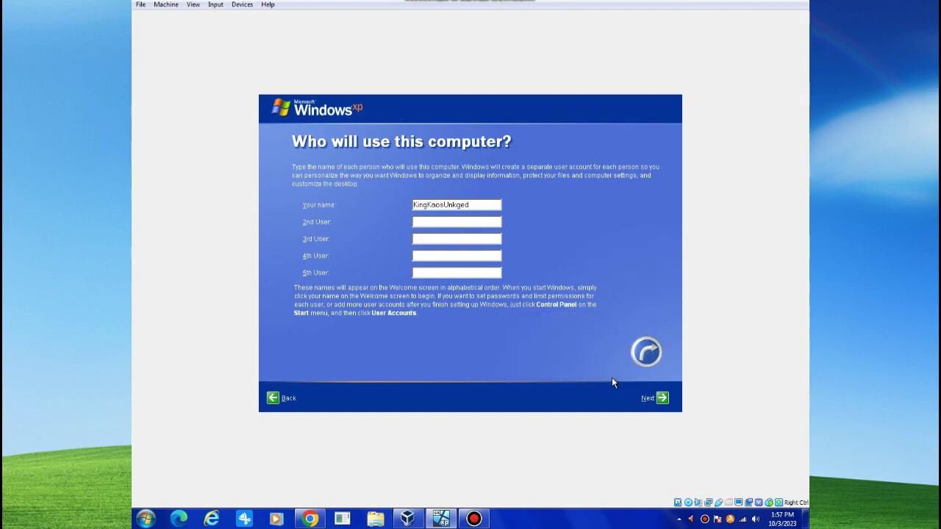
{"action": "left_click", "coordinate": [654, 398]}
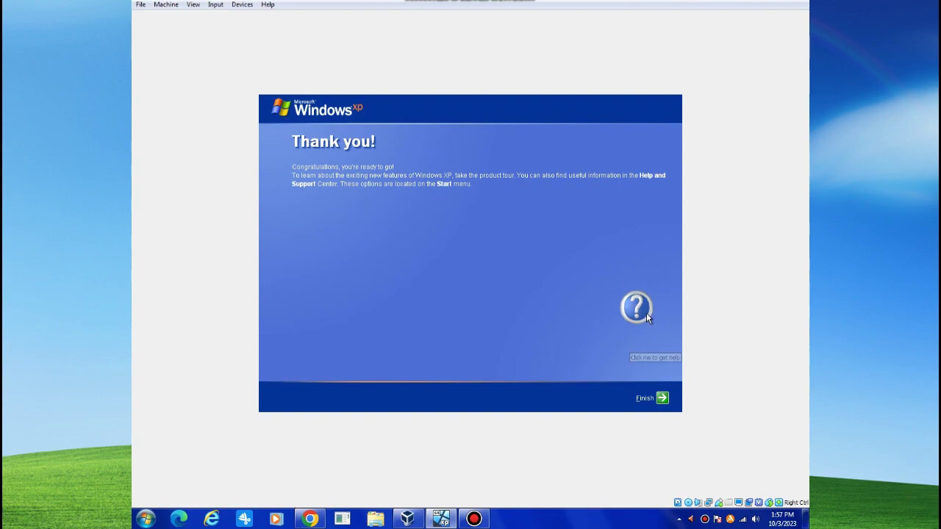
Ask the assistant to explain the final step and finish the Windows XP setup
{"action": "left_click", "coordinate": [644, 310]}
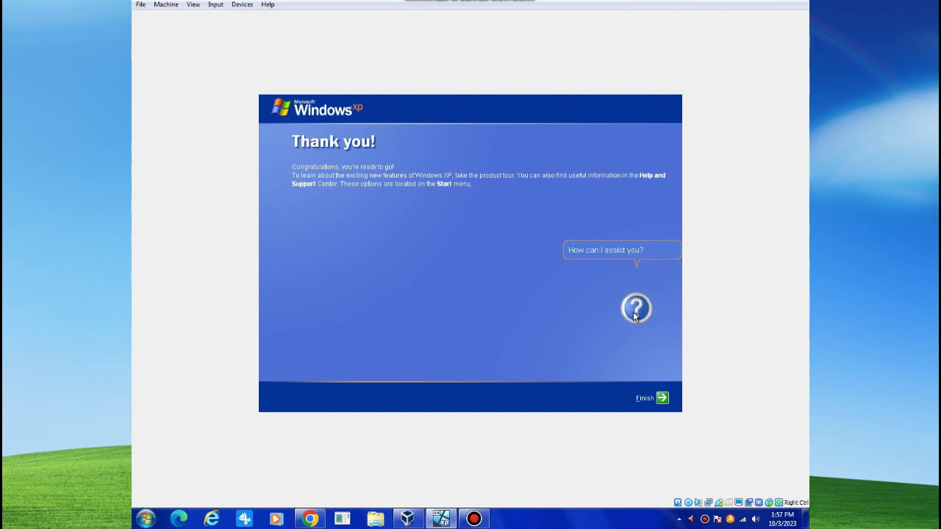
{"action": "left_click", "coordinate": [628, 313]}
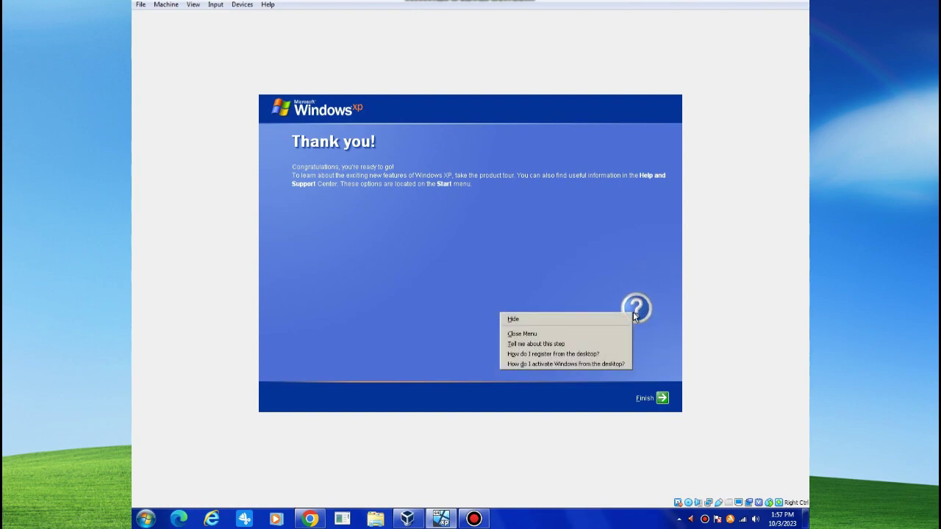
{"action": "left_click", "coordinate": [601, 347]}
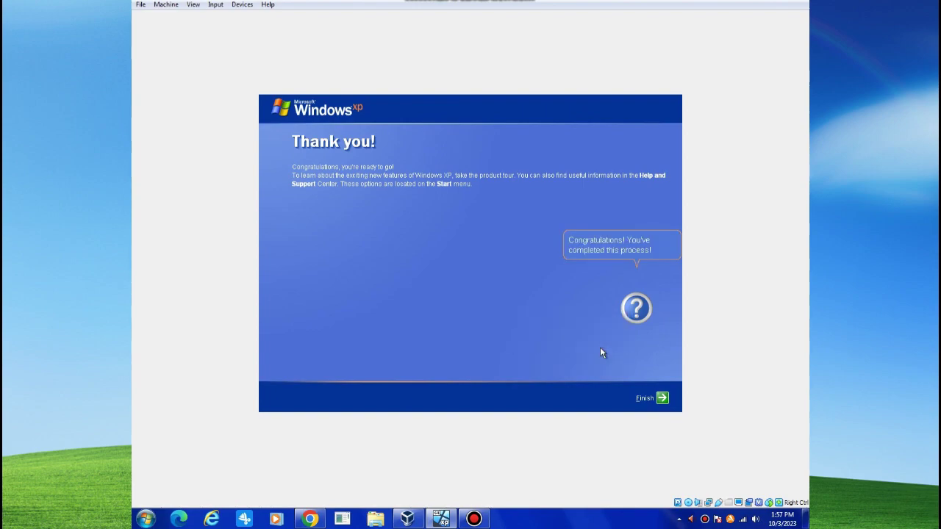
{"action": "left_click", "coordinate": [658, 400]}
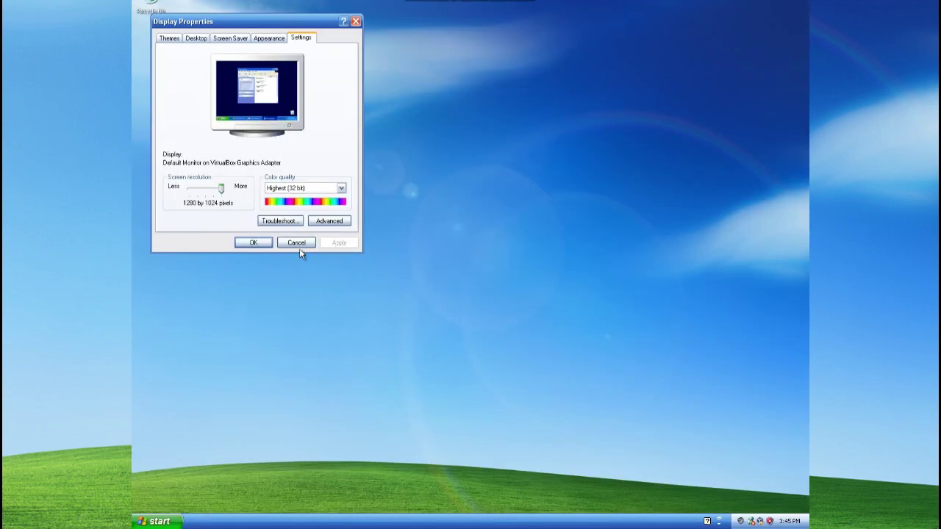
Dismiss the Display Properties dialog and launch Windows Media Center, acknowledging its compatibility message
{"action": "key", "text": "Escape"}
{"action": "left_click", "coordinate": [154, 521]}
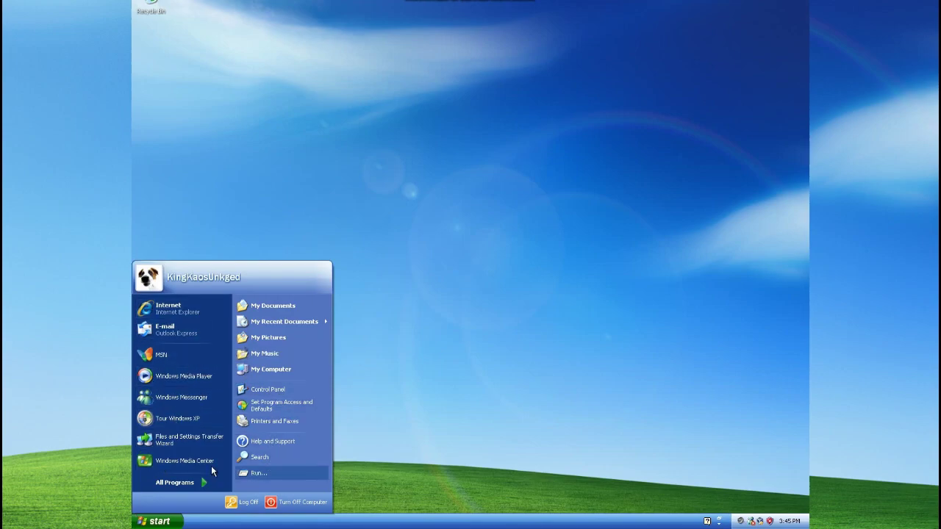
{"action": "left_click", "coordinate": [162, 460]}
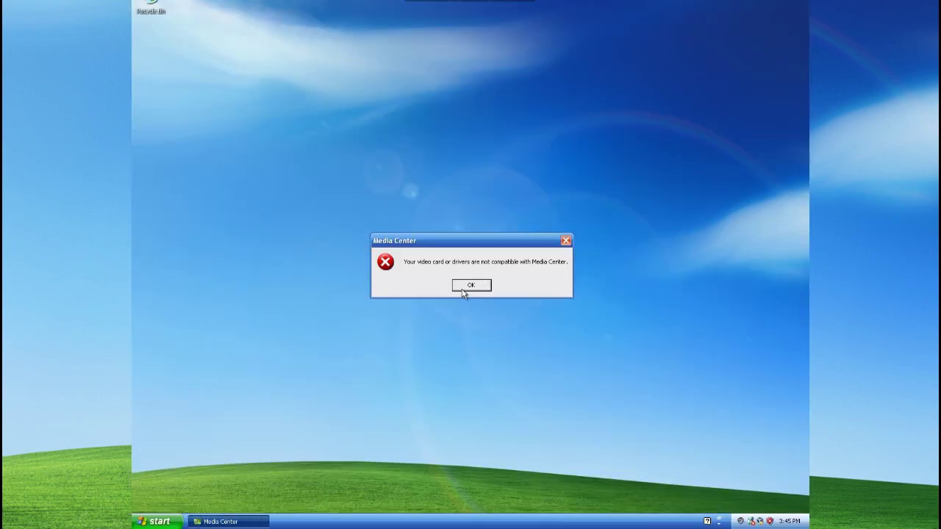
{"action": "left_click", "coordinate": [463, 291]}
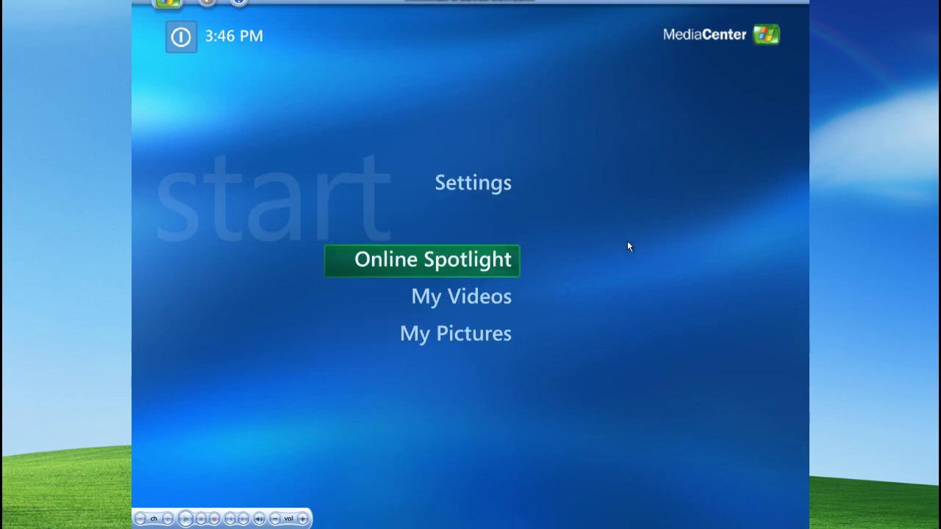
Browse the Media Center start menu, open My Videos and decline adding videos
{"action": "scroll", "coordinate": [626, 247], "scroll_direction": "down", "scroll_amount": 5}
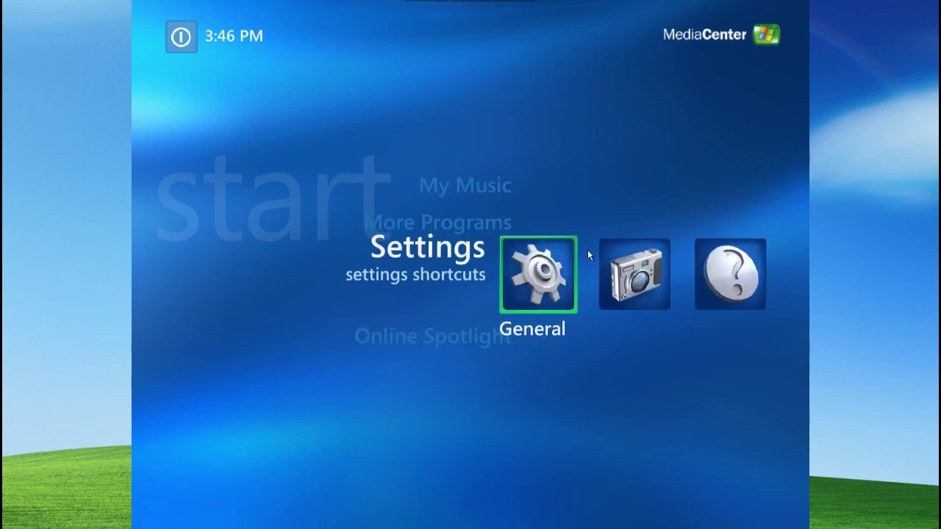
{"action": "scroll", "coordinate": [490, 280], "scroll_direction": "down", "scroll_amount": 10}
{"action": "scroll", "coordinate": [456, 262], "scroll_direction": "up", "scroll_amount": 2}
{"action": "left_click", "coordinate": [487, 271]}
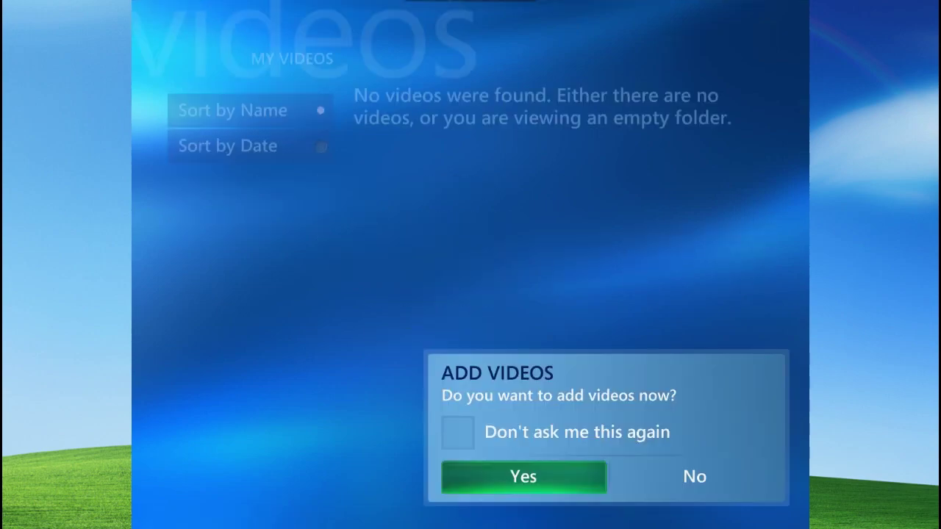
{"action": "left_click", "coordinate": [675, 478]}
Switch to Media Center's start page and back to My Videos, and close Media Center
{"action": "left_click", "coordinate": [168, 1]}
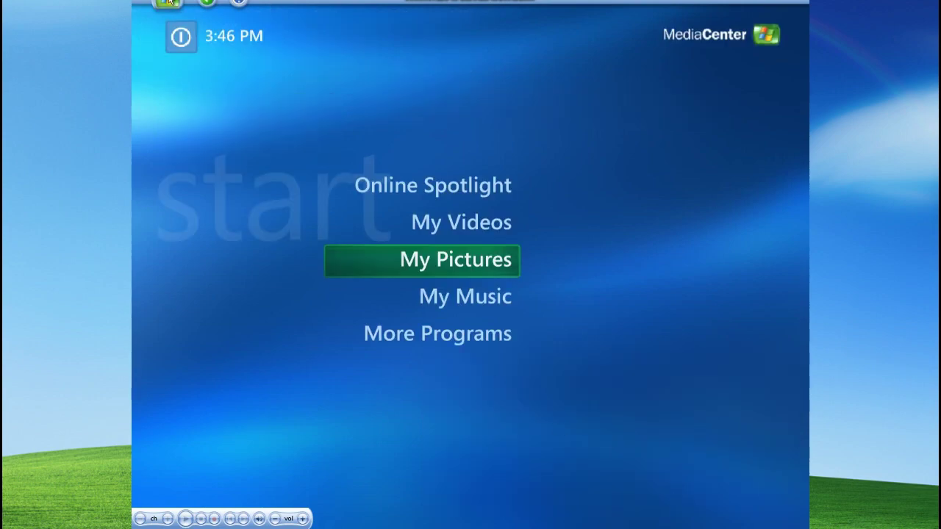
{"action": "left_click", "coordinate": [208, 3]}
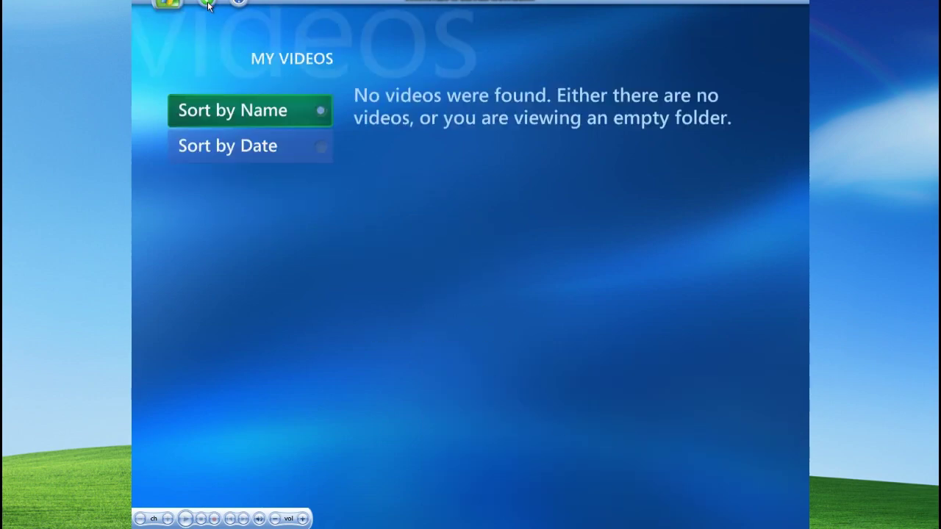
{"action": "left_click", "coordinate": [799, 5]}
Complete the New Connection Wizard with the Connect to the Internet option and minimize the Online Services folder
{"action": "left_click", "coordinate": [174, 520]}
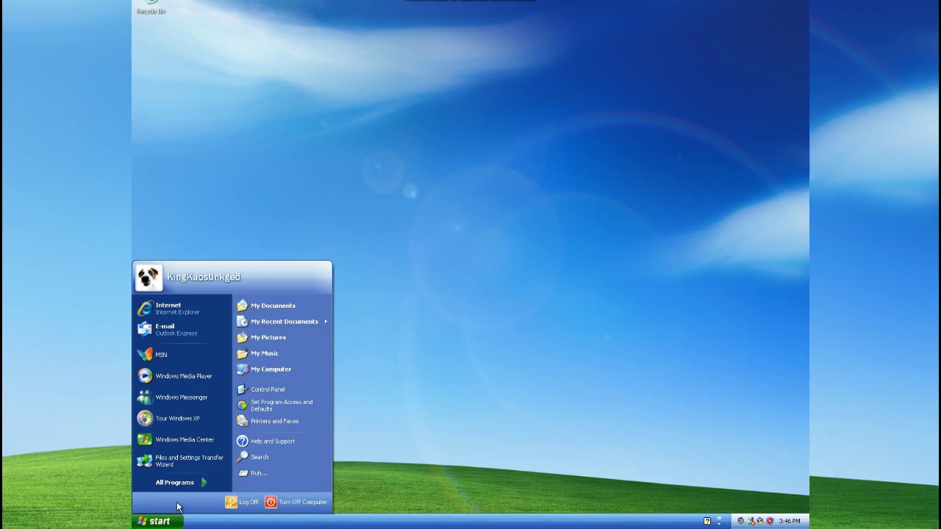
{"action": "left_click", "coordinate": [177, 309]}
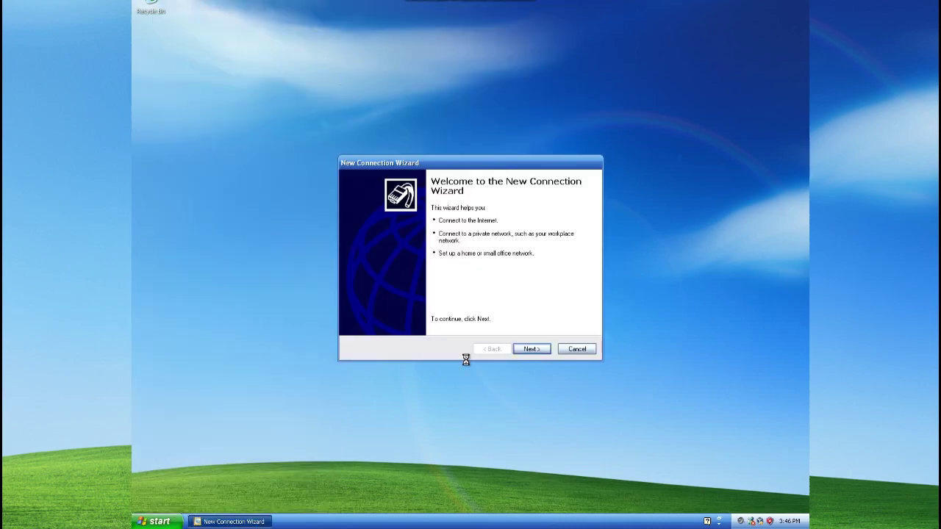
{"action": "left_click", "coordinate": [528, 349]}
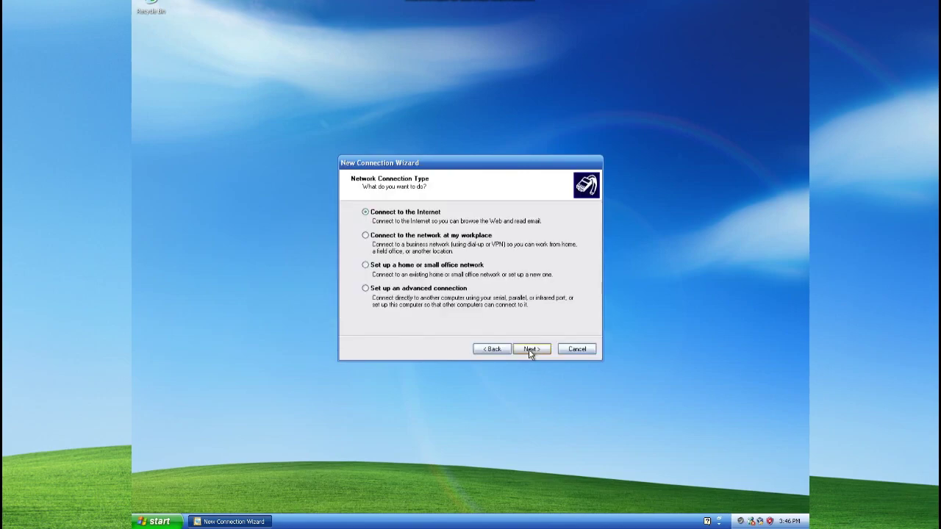
{"action": "left_click", "coordinate": [528, 349]}
{"action": "left_click", "coordinate": [529, 349]}
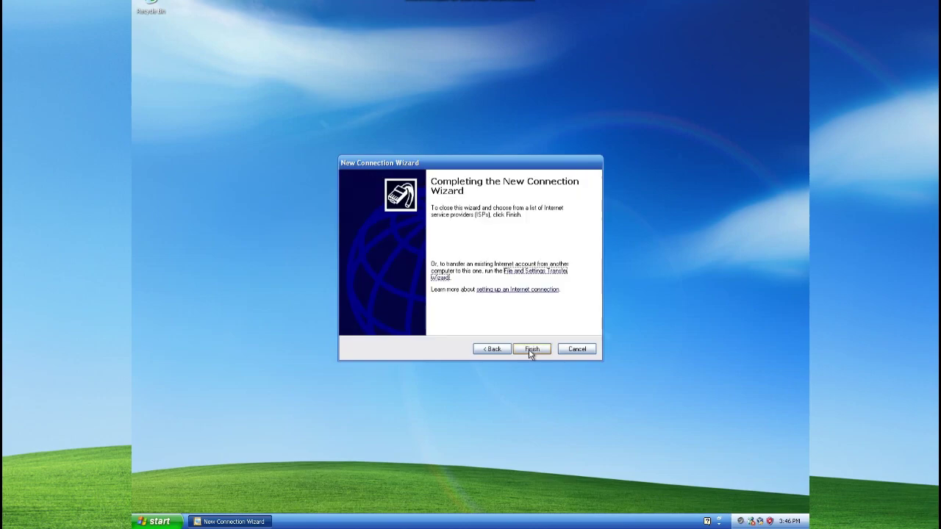
{"action": "left_click", "coordinate": [530, 349]}
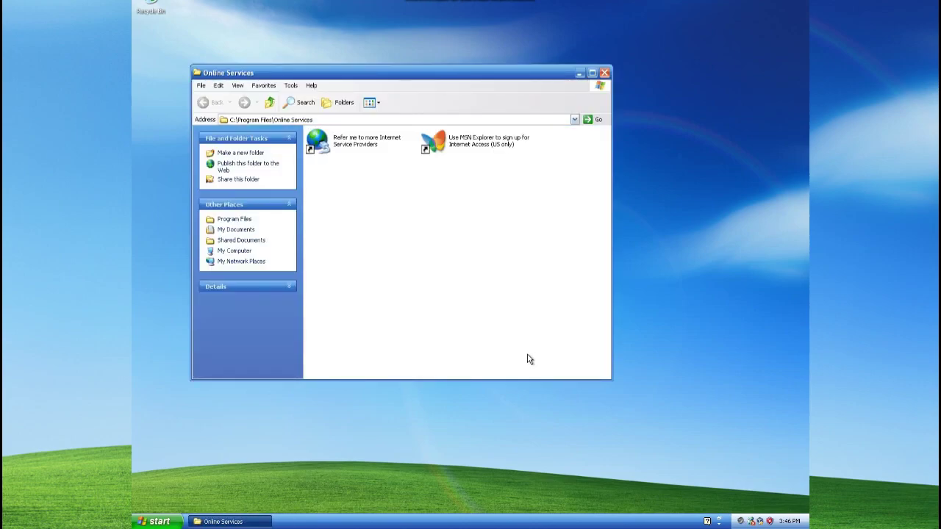
{"action": "left_click", "coordinate": [579, 73]}
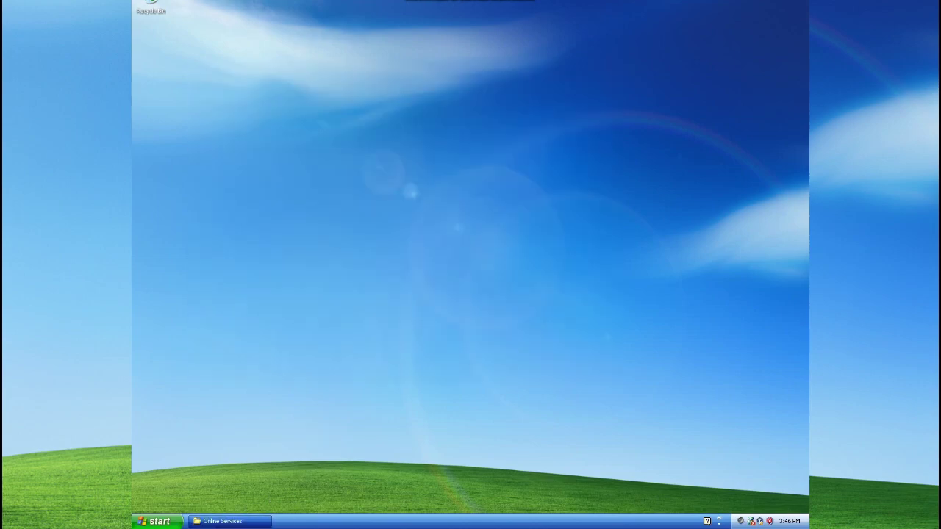
Open Internet Explorer, move its window toward the middle of the desktop and search the web for "mozilla firefox"
{"action": "left_click", "coordinate": [155, 521]}
{"action": "left_click", "coordinate": [193, 305]}
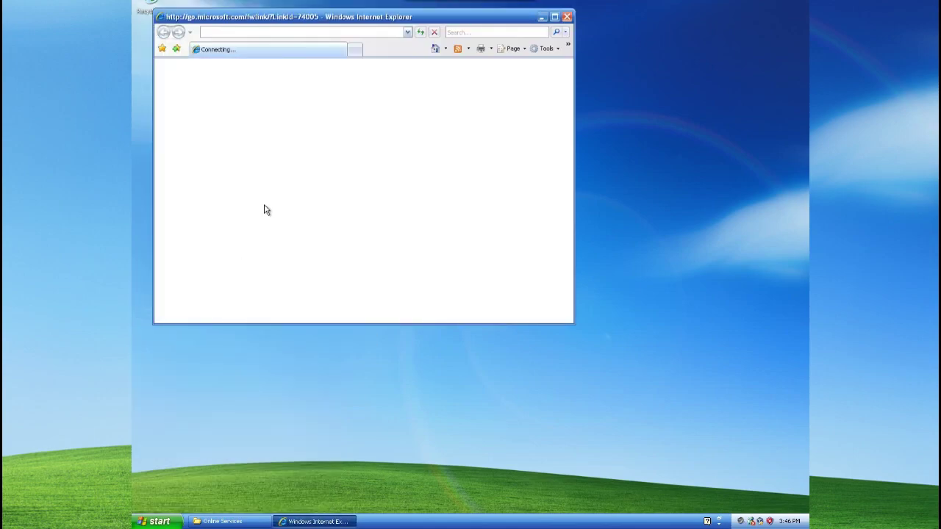
{"action": "left_click_drag", "start_coordinate": [277, 17], "coordinate": [336, 120]}
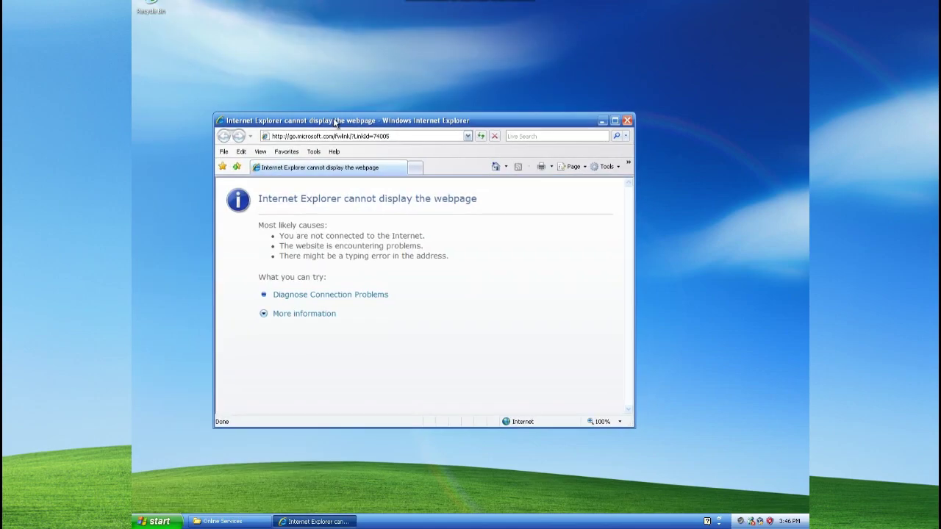
{"action": "left_click", "coordinate": [360, 137]}
{"action": "type", "text": "mozilla+firefox&src=IE-Address"}
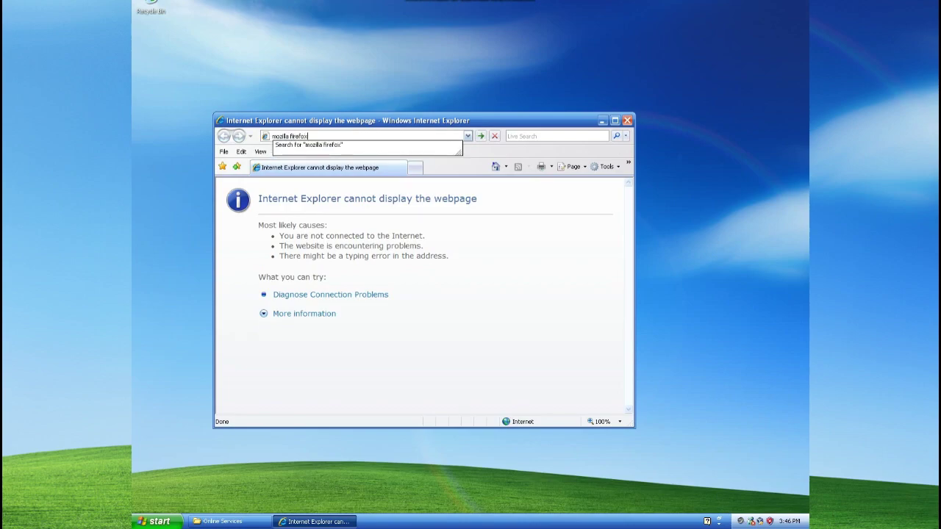
{"action": "key", "text": "Return"}
Try to open bing.com, go back to the previous page and close Internet Explorer
{"action": "key", "text": "alt+d"}
{"action": "type", "text": "bing.com"}
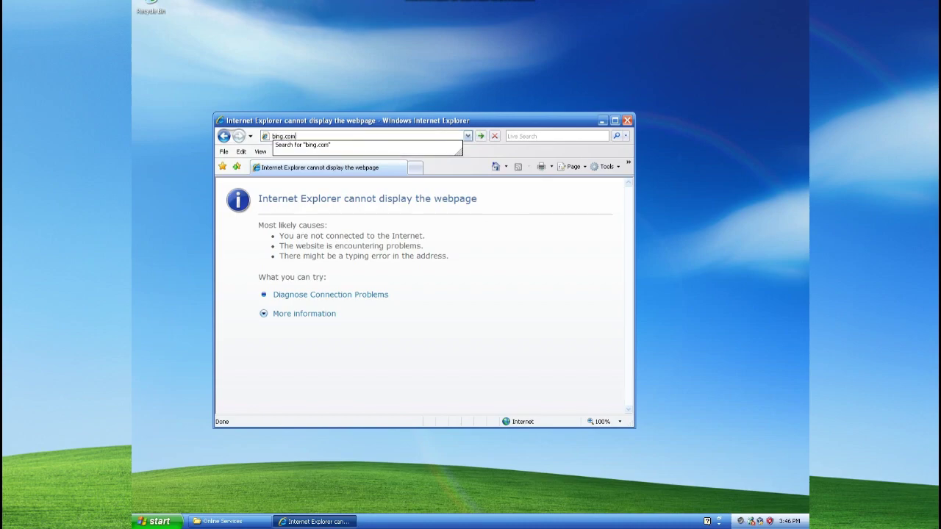
{"action": "key", "text": "Return"}
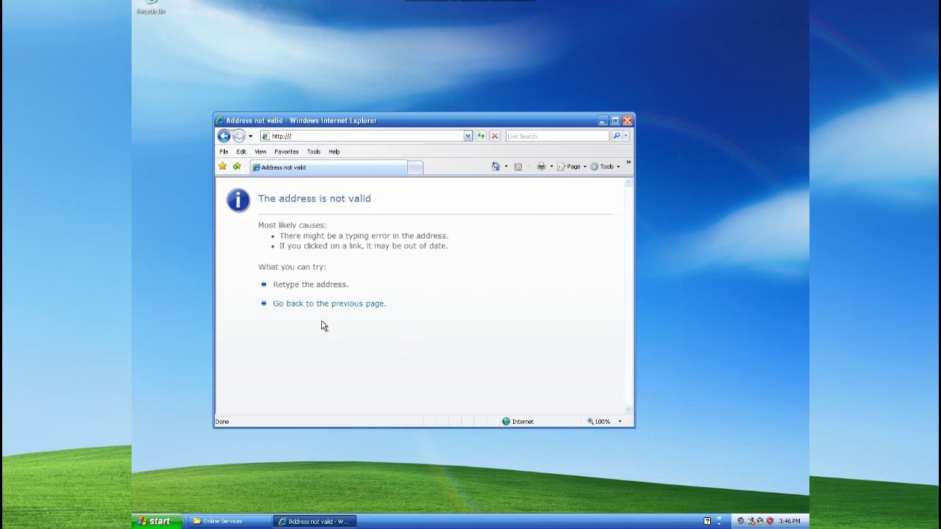
{"action": "left_click", "coordinate": [306, 305]}
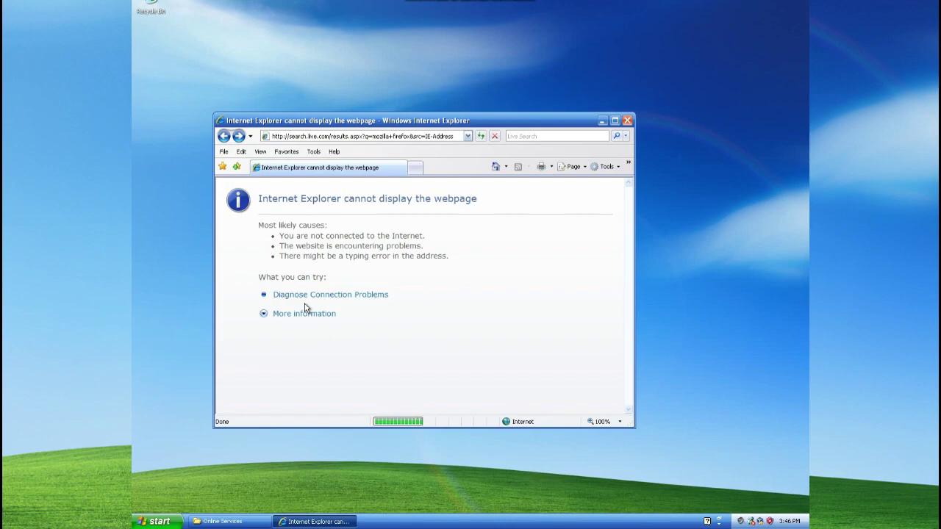
{"action": "left_click", "coordinate": [627, 120]}
Launch the animated Windows XP tour
{"action": "left_click", "coordinate": [156, 521]}
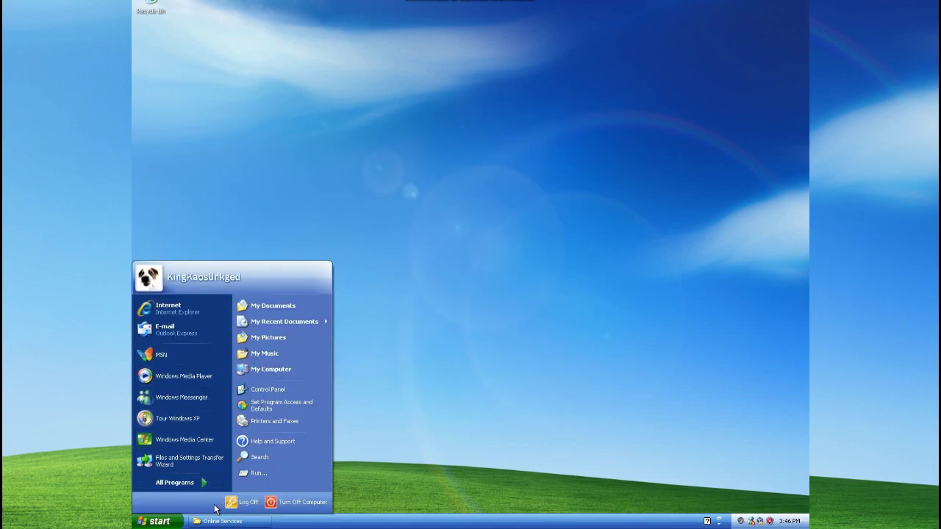
{"action": "left_click", "coordinate": [178, 418]}
{"action": "left_click", "coordinate": [404, 290]}
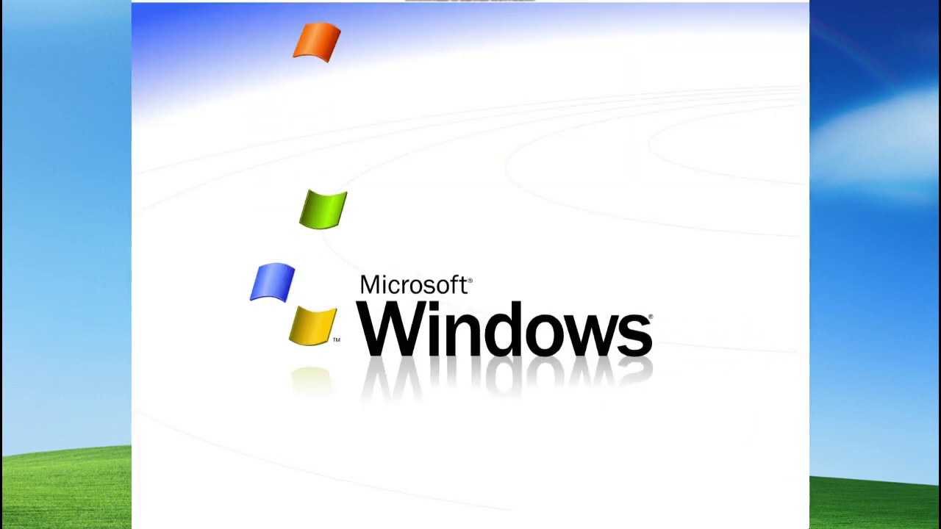